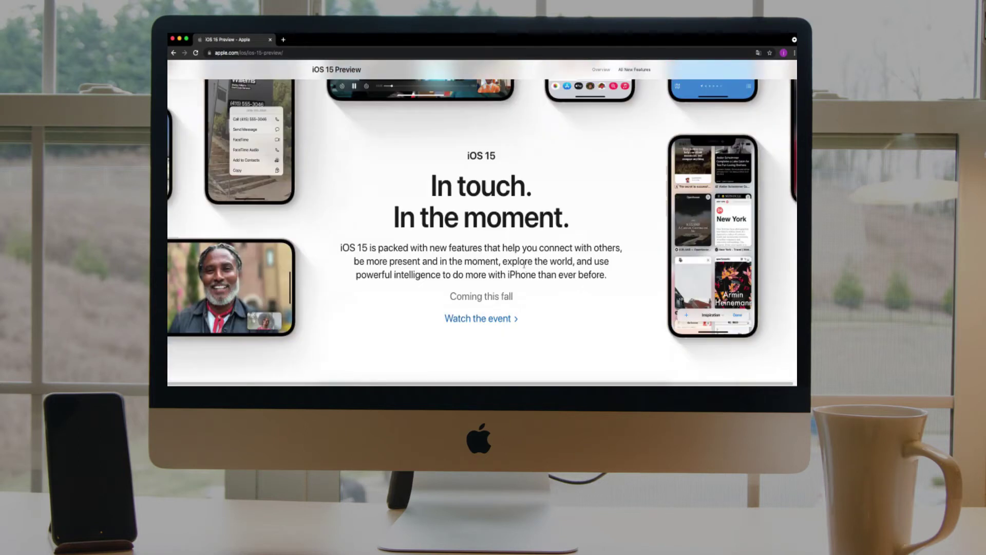
{"action": "scroll", "coordinate": [501, 254], "scroll_direction": "down", "scroll_amount": 3}
{"action": "scroll", "coordinate": [526, 267], "scroll_direction": "down", "scroll_amount": 3}
{"action": "scroll", "coordinate": [526, 268], "scroll_direction": "down", "scroll_amount": 4}
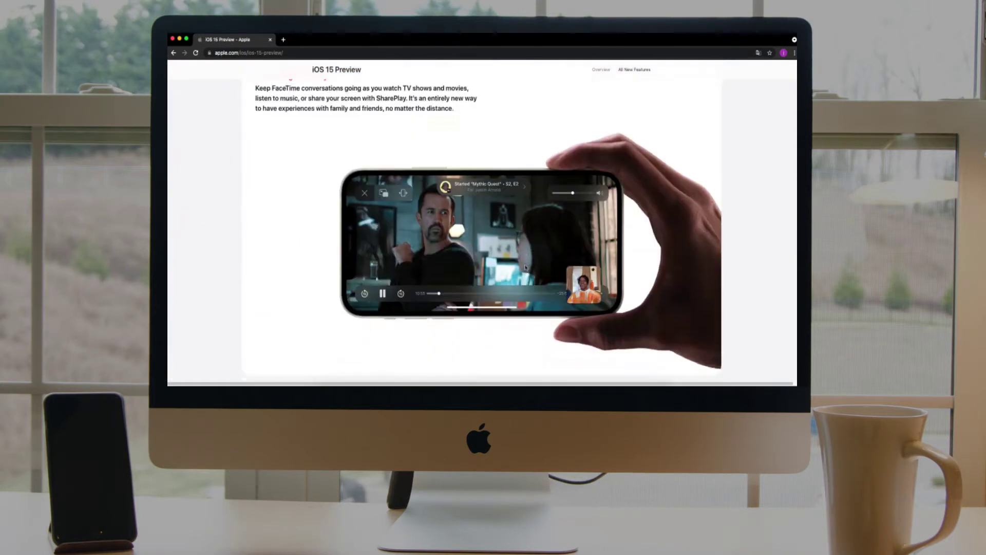
{"action": "scroll", "coordinate": [525, 267], "scroll_direction": "down", "scroll_amount": 4}
{"action": "scroll", "coordinate": [526, 267], "scroll_direction": "down", "scroll_amount": 5}
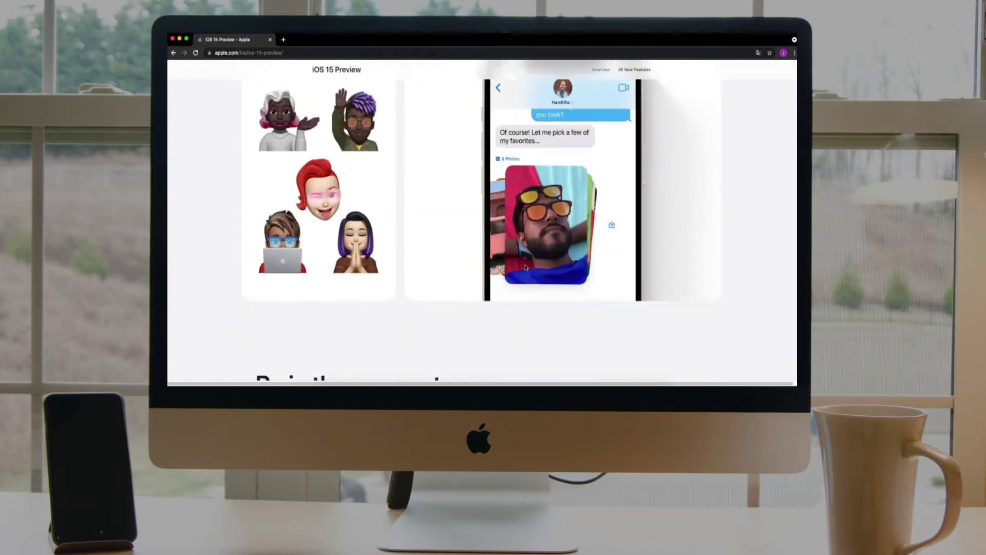
{"action": "scroll", "coordinate": [525, 268], "scroll_direction": "down", "scroll_amount": 8}
{"action": "scroll", "coordinate": [525, 267], "scroll_direction": "down", "scroll_amount": 8}
{"action": "scroll", "coordinate": [525, 268], "scroll_direction": "down", "scroll_amount": 5}
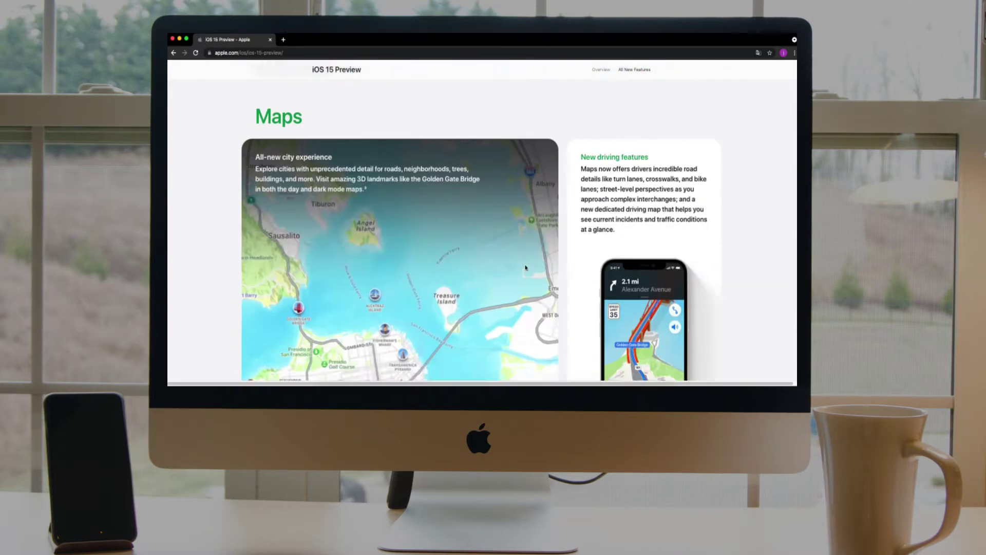
{"action": "scroll", "coordinate": [526, 268], "scroll_direction": "down", "scroll_amount": 5}
{"action": "scroll", "coordinate": [526, 268], "scroll_direction": "down", "scroll_amount": 6}
{"action": "scroll", "coordinate": [526, 268], "scroll_direction": "down", "scroll_amount": 6}
{"action": "scroll", "coordinate": [526, 267], "scroll_direction": "down", "scroll_amount": 5}
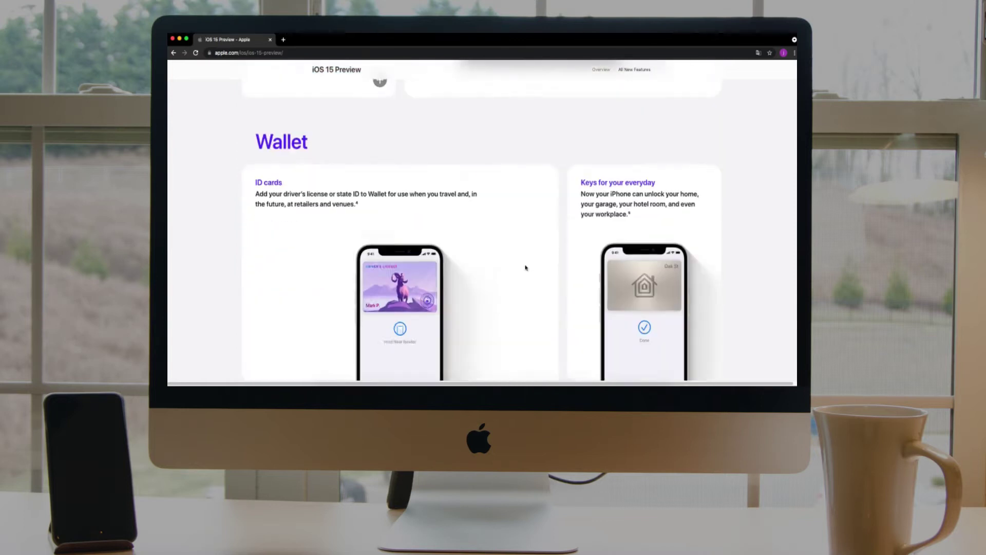
{"action": "scroll", "coordinate": [526, 268], "scroll_direction": "down", "scroll_amount": 5}
{"action": "scroll", "coordinate": [525, 268], "scroll_direction": "down", "scroll_amount": 6}
{"action": "scroll", "coordinate": [526, 267], "scroll_direction": "down", "scroll_amount": 6}
{"action": "scroll", "coordinate": [526, 267], "scroll_direction": "down", "scroll_amount": 5}
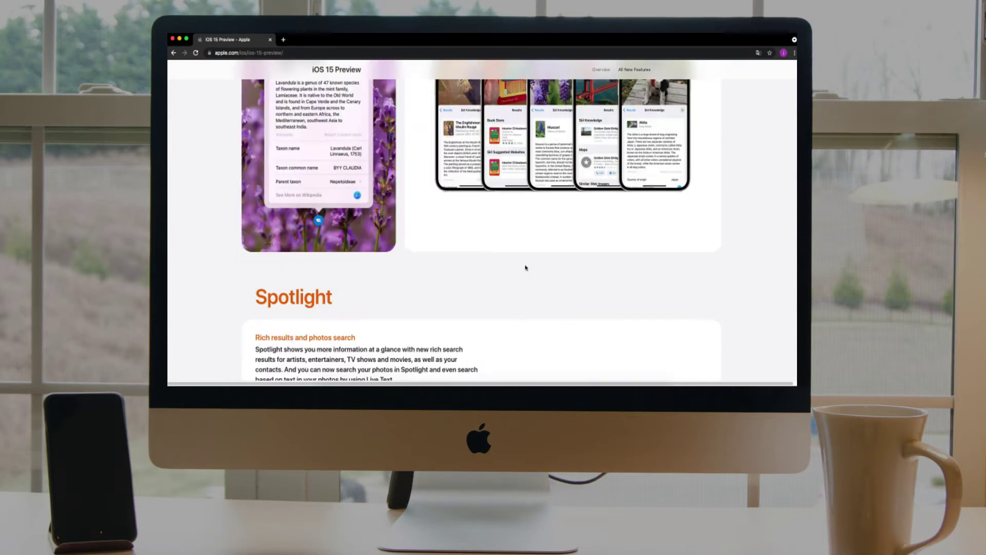
{"action": "scroll", "coordinate": [526, 267], "scroll_direction": "down", "scroll_amount": 5}
{"action": "scroll", "coordinate": [526, 268], "scroll_direction": "down", "scroll_amount": 6}
{"action": "scroll", "coordinate": [526, 267], "scroll_direction": "down", "scroll_amount": 5}
{"action": "scroll", "coordinate": [525, 267], "scroll_direction": "down", "scroll_amount": 6}
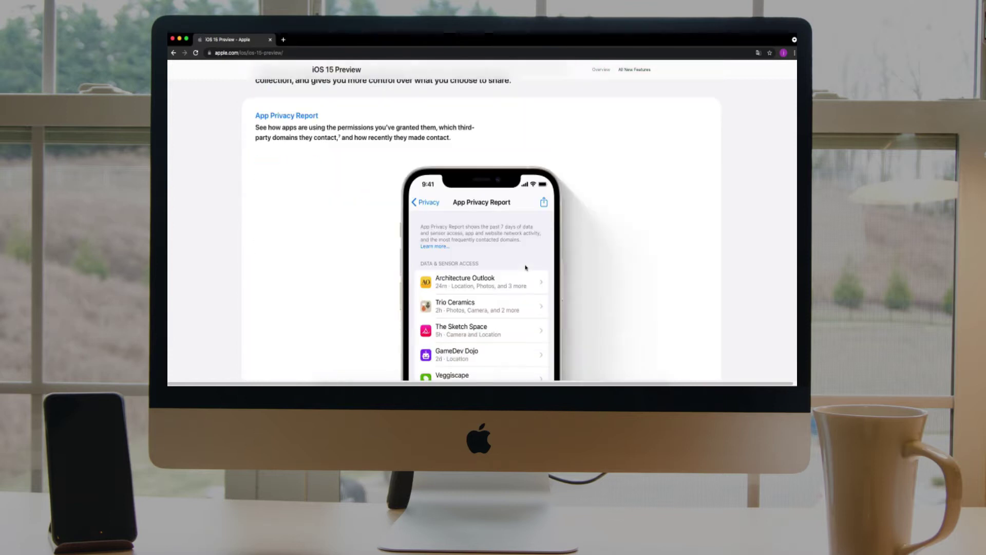
{"action": "scroll", "coordinate": [525, 267], "scroll_direction": "down", "scroll_amount": 5}
{"action": "scroll", "coordinate": [526, 268], "scroll_direction": "down", "scroll_amount": 6}
{"action": "scroll", "coordinate": [526, 267], "scroll_direction": "down", "scroll_amount": 5}
{"action": "scroll", "coordinate": [526, 267], "scroll_direction": "down", "scroll_amount": 4}
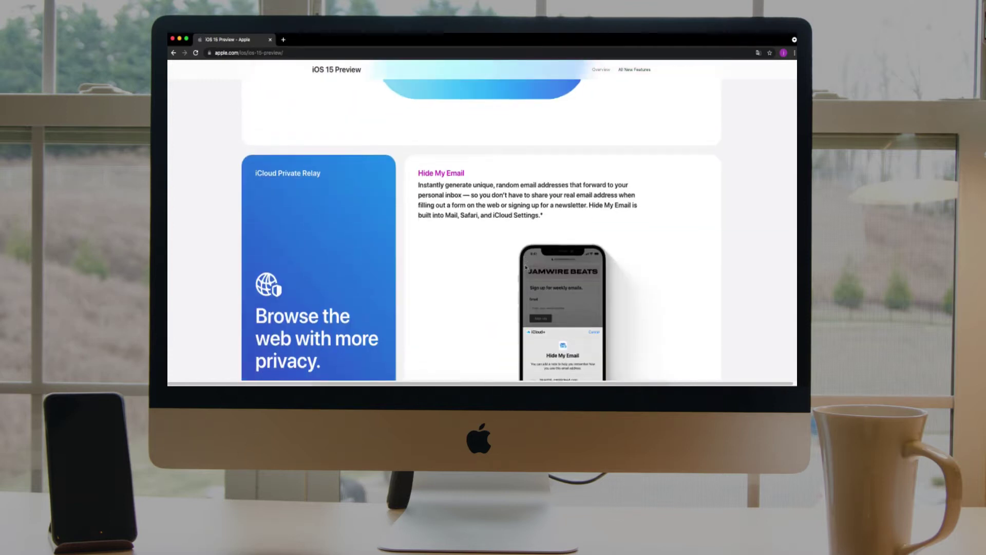
{"action": "scroll", "coordinate": [526, 267], "scroll_direction": "down", "scroll_amount": 6}
{"action": "scroll", "coordinate": [526, 267], "scroll_direction": "down", "scroll_amount": 4}
{"action": "scroll", "coordinate": [526, 268], "scroll_direction": "down", "scroll_amount": 1}
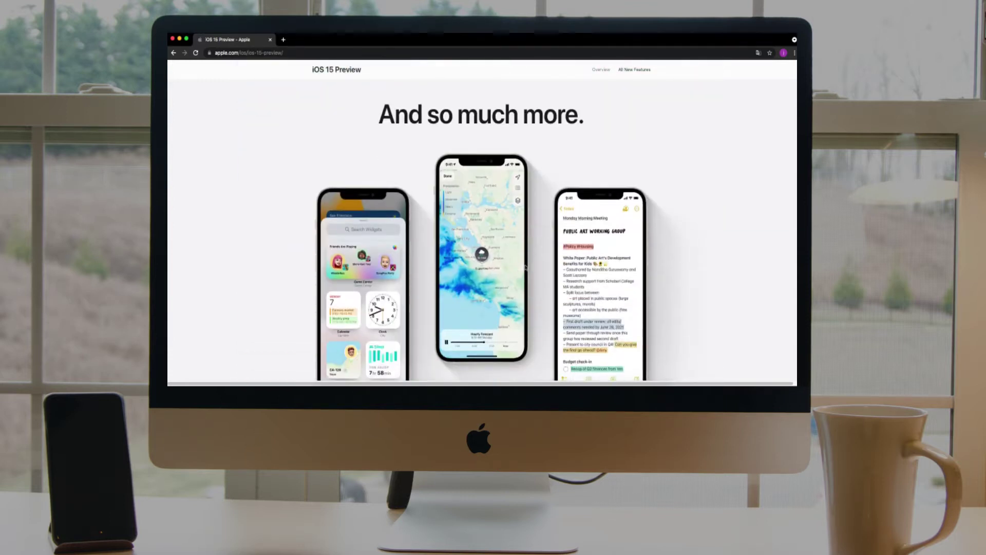